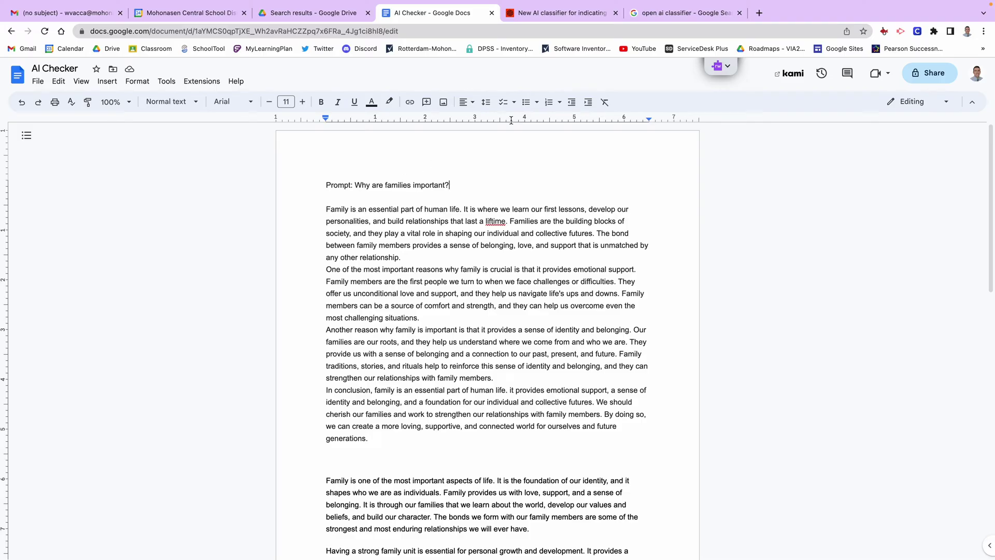
- Open OpenAI's 'New AI classifier for indicating AI-written text' post and scroll to its Try the classifier invitation
click(651, 14)
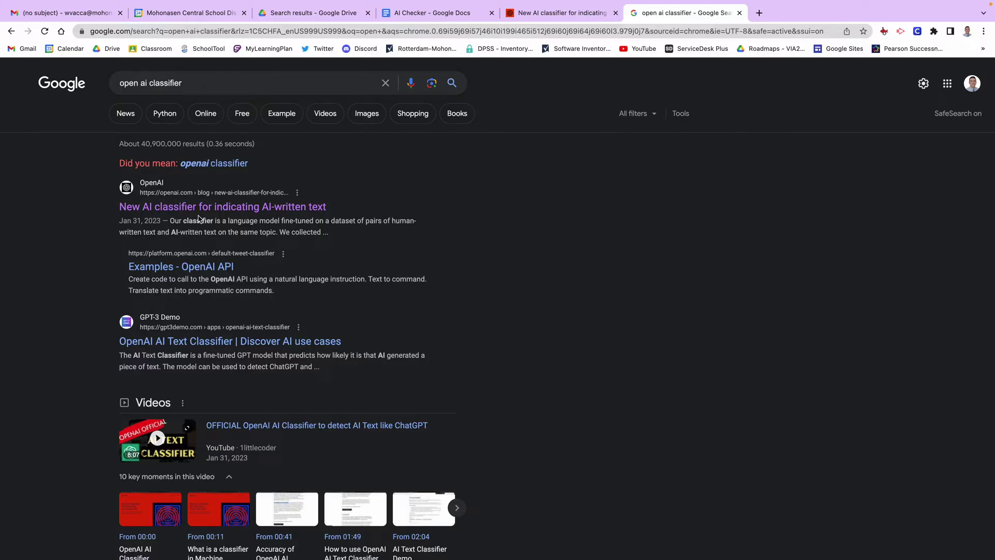
click(530, 15)
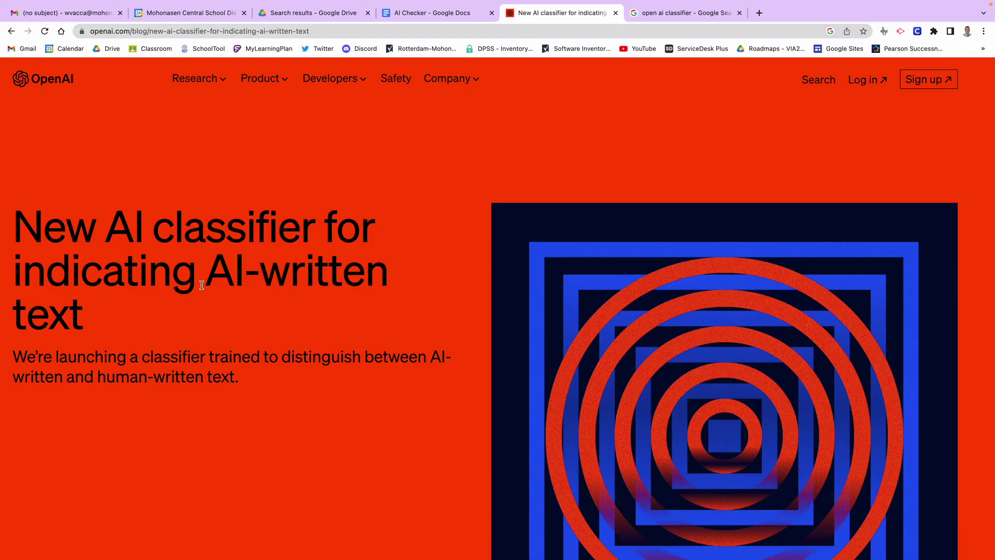
scroll(201, 285, down, 4)
scroll(202, 288, down, 4)
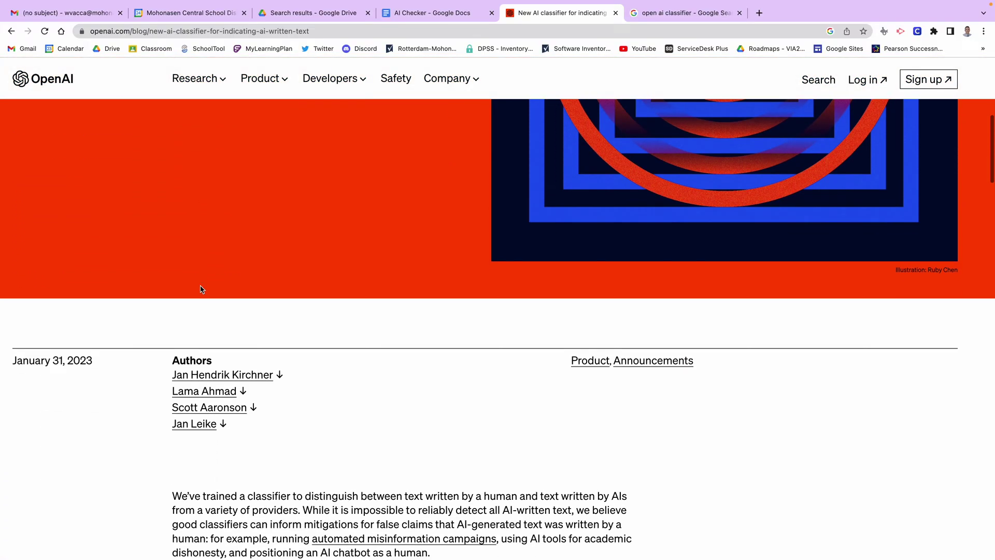
scroll(203, 289, down, 4)
scroll(202, 289, down, 2)
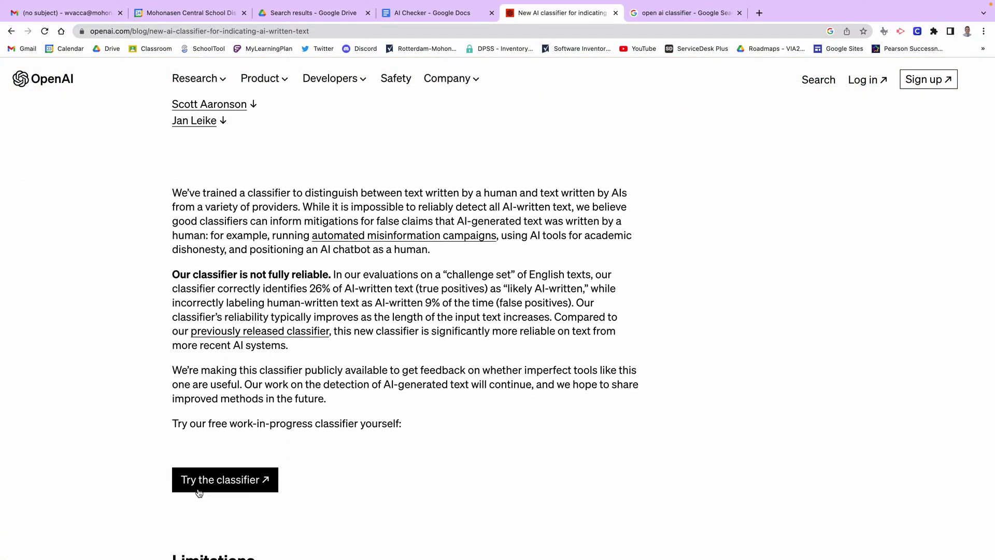
- Open the classifier and sign in with Google, then return to the families essay document
click(199, 490)
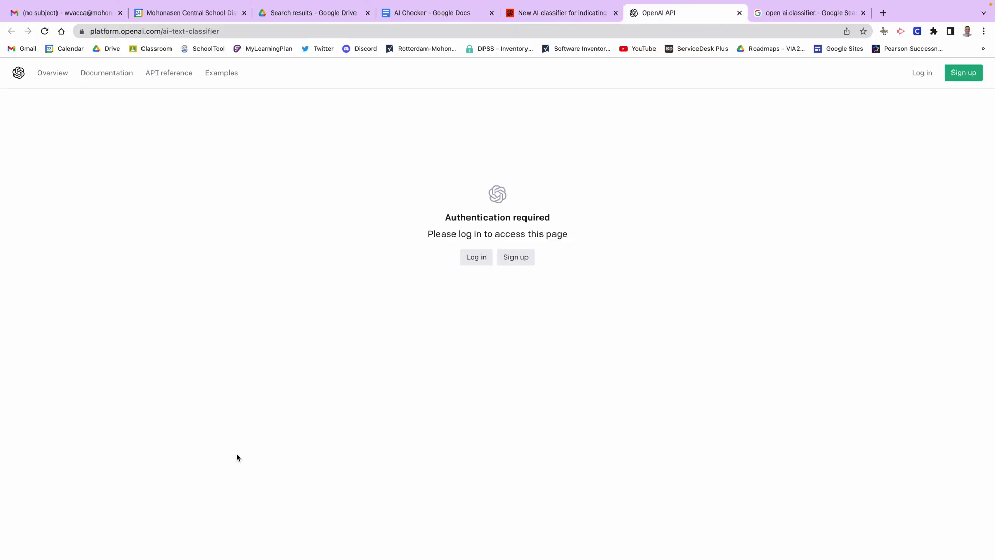
click(483, 262)
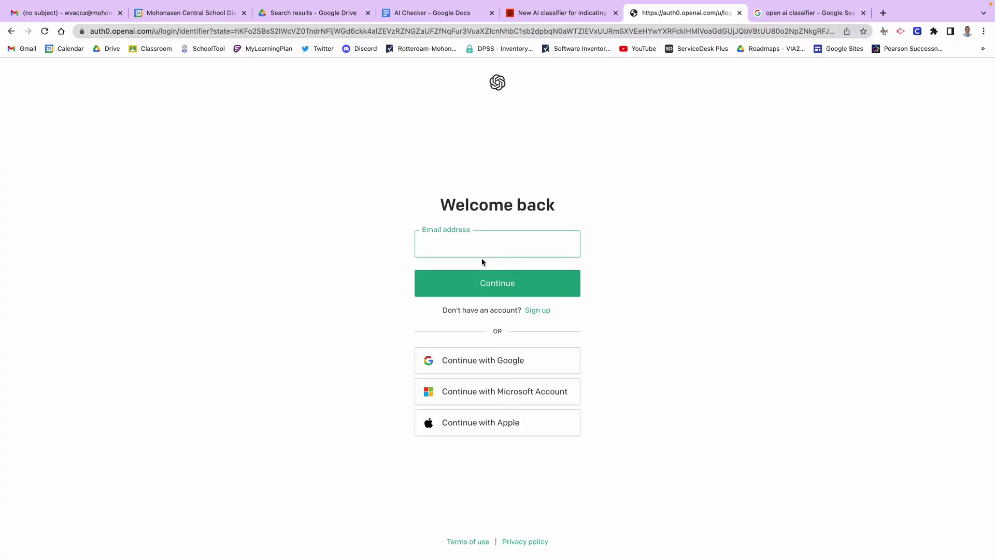
click(455, 363)
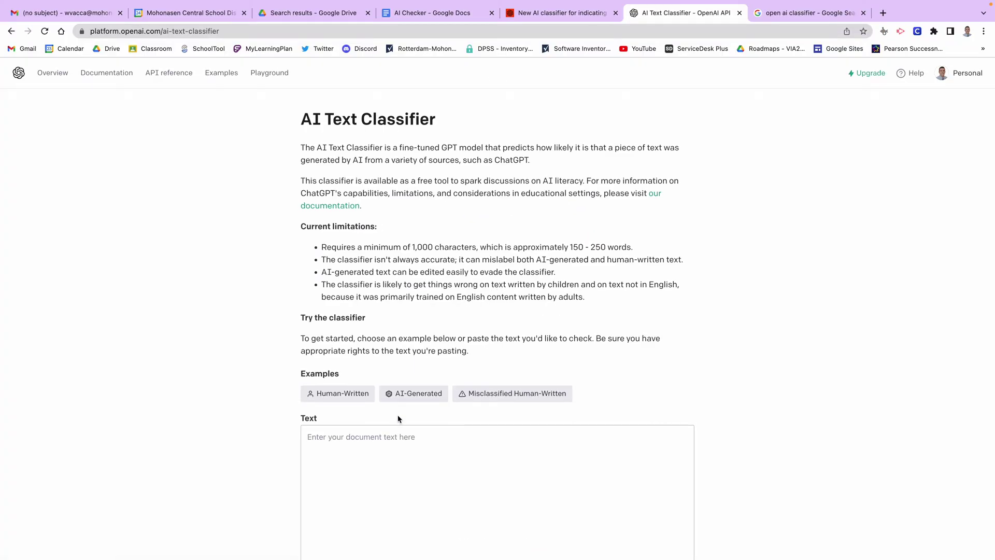
scroll(394, 423, down, 1)
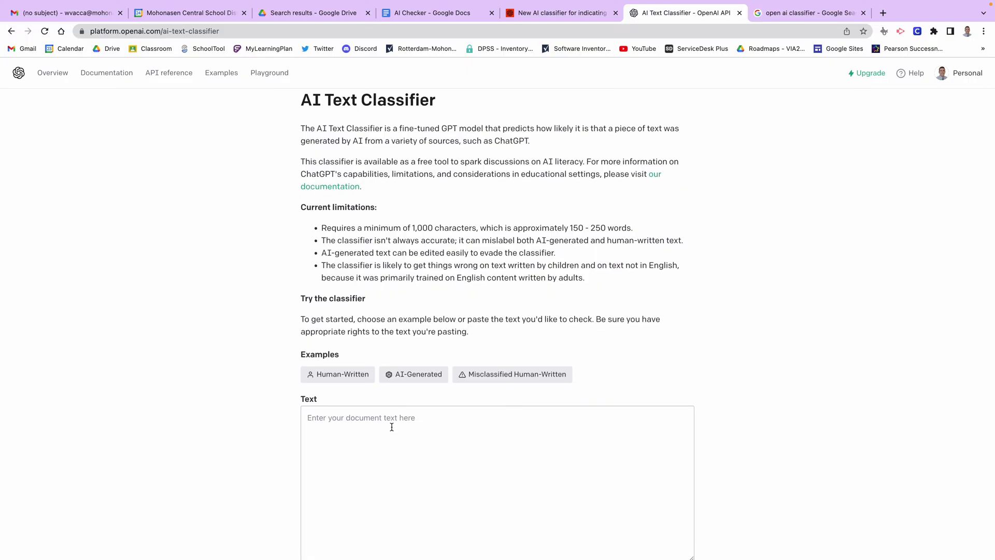
click(430, 14)
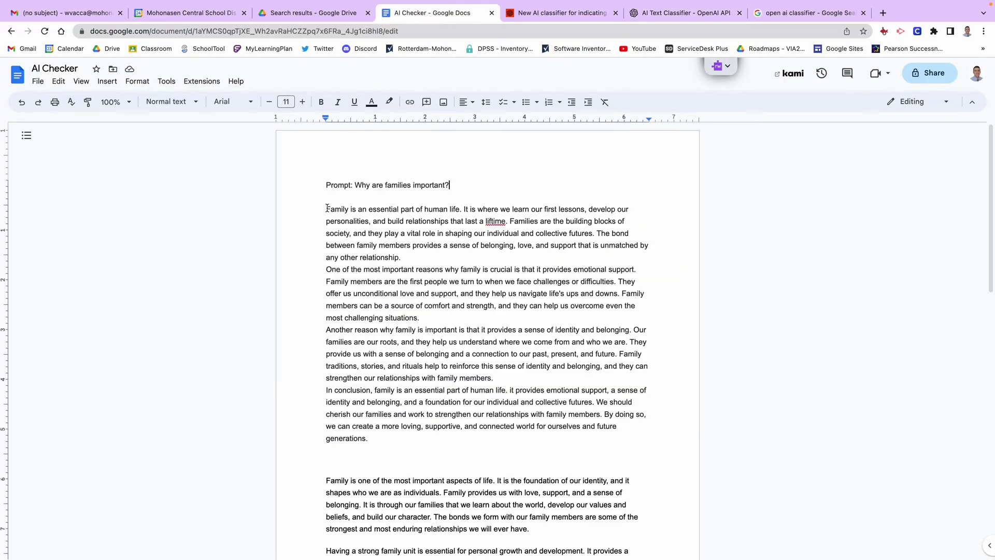
- Copy the first families essay's body paragraphs and go back to the classifier page
mouse_move(325, 209)
mouse_down()
mouse_move(481, 390)
mouse_move(382, 442)
mouse_up()
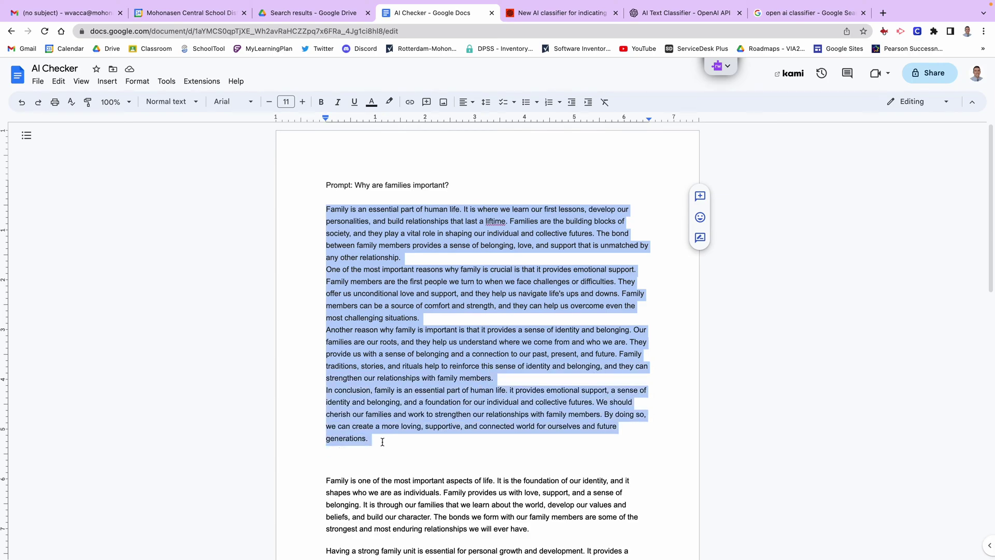
mouse_move(589, 7)
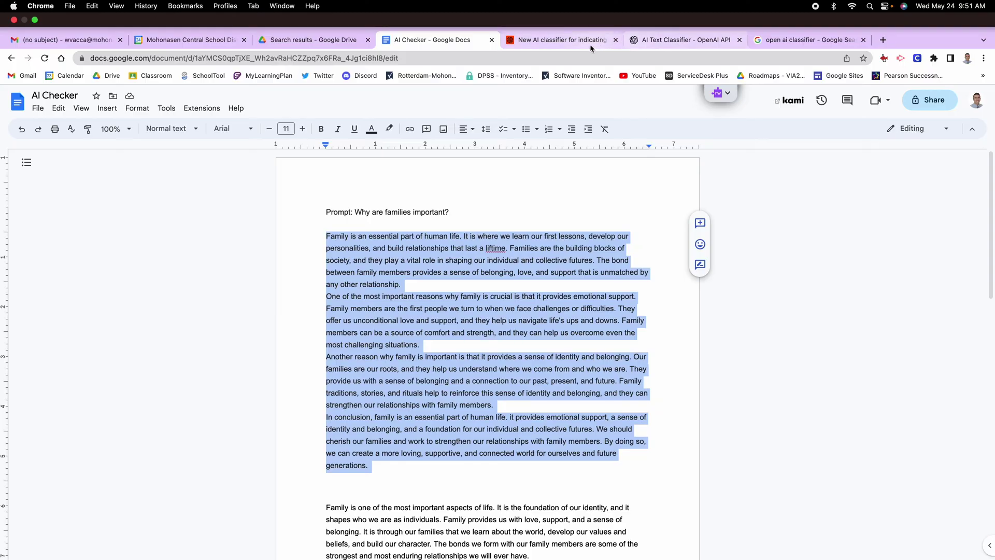
click(651, 41)
- Paste the first families essay into the classifier and submit it, getting 'likely AI-generated'
click(438, 449)
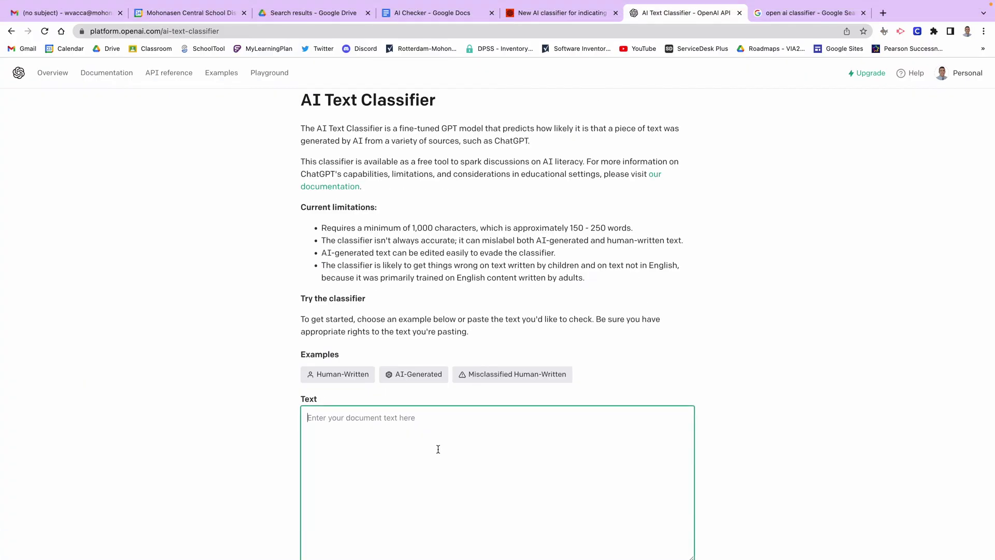
key(ctrl+v)
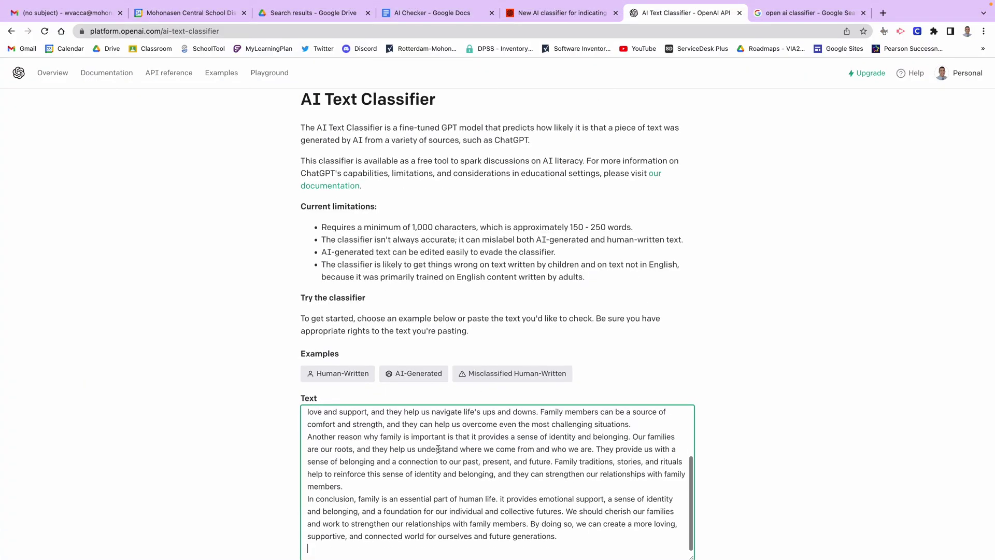
scroll(249, 447, down, 3)
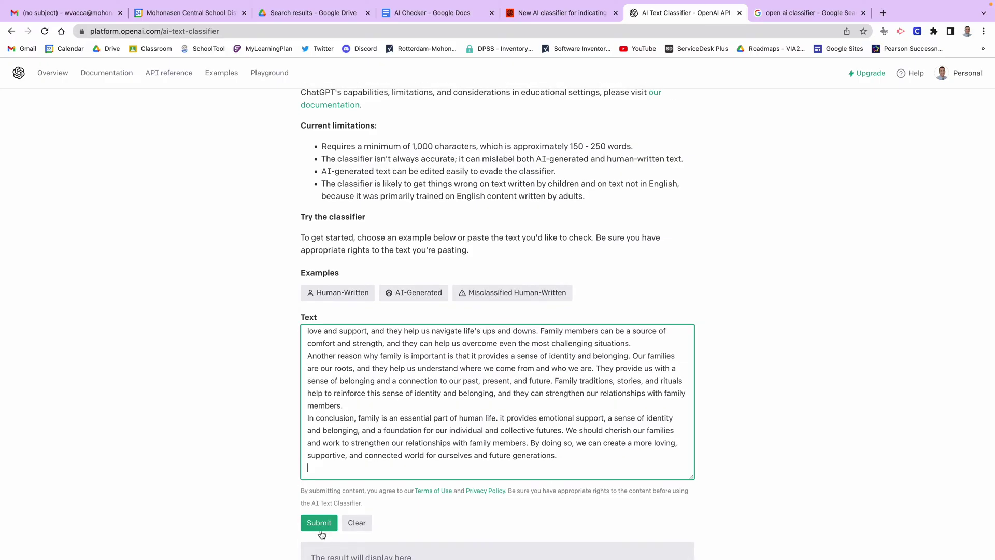
click(321, 524)
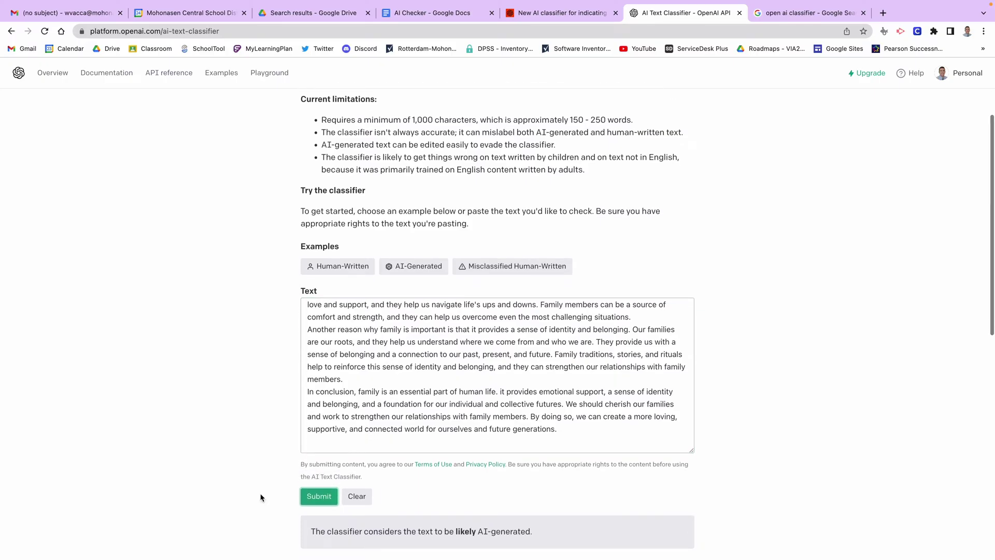
scroll(262, 498, down, 1)
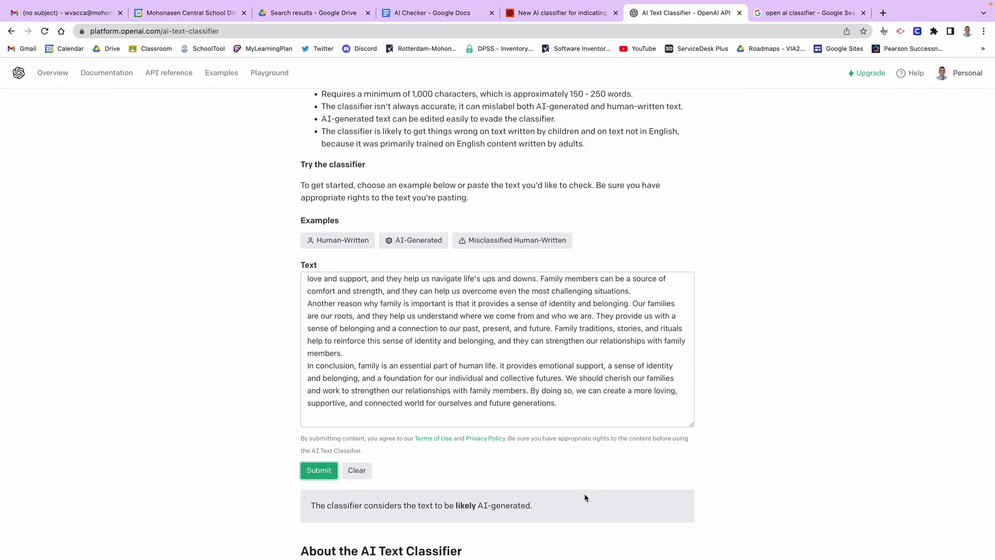
- Copy the second, three-paragraph families essay from Google Docs and return to the classifier
scroll(584, 493, up, 2)
scroll(584, 493, up, 1)
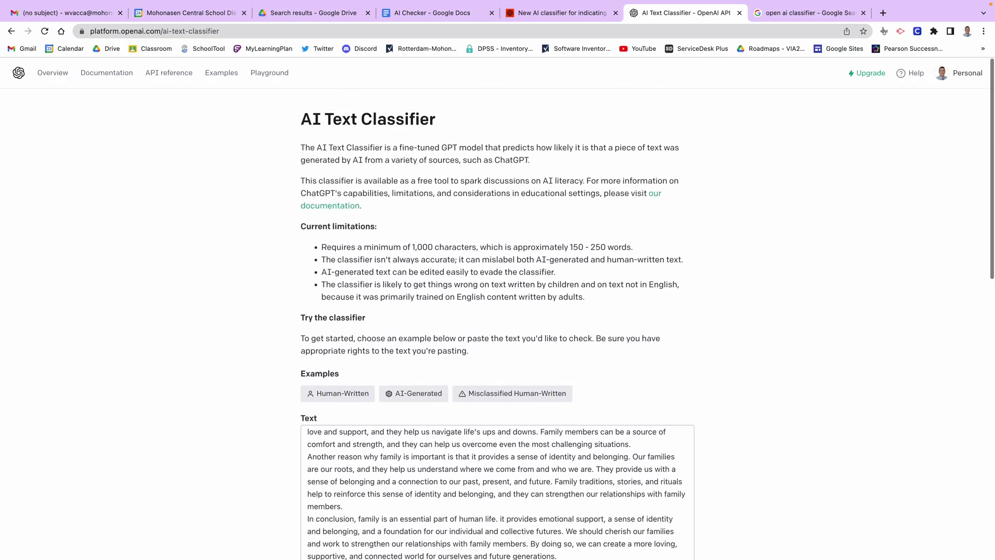
click(425, 14)
scroll(381, 363, down, 1)
scroll(384, 387, down, 2)
scroll(383, 387, down, 3)
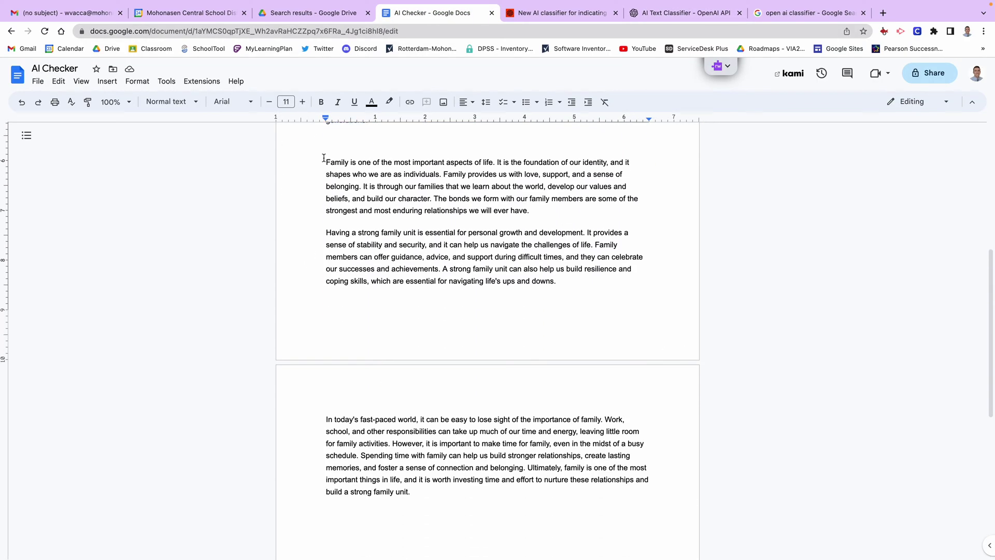
drag(327, 155, 437, 508)
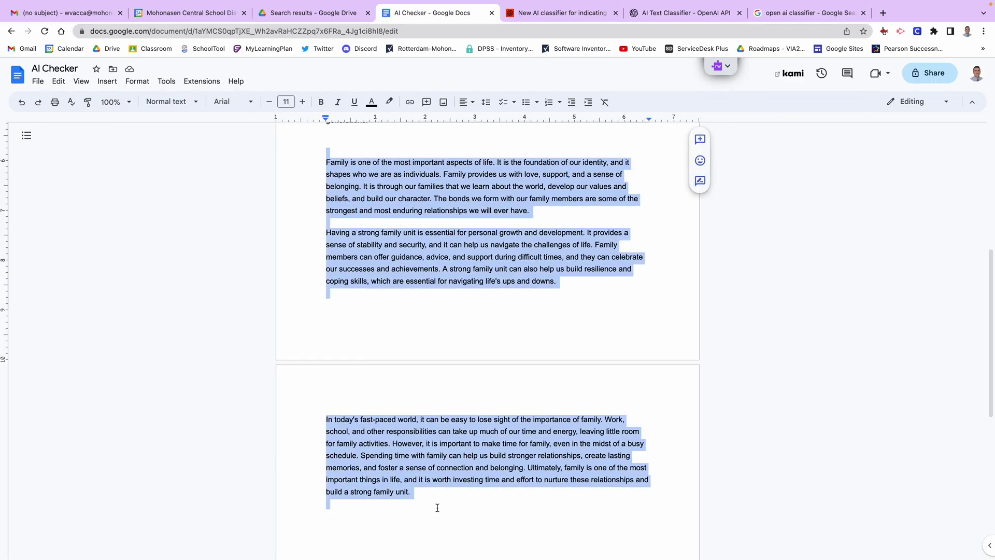
click(656, 14)
- Clear the first essay, paste the second families essay and submit it, getting an 'unclear' verdict
scroll(466, 386, down, 3)
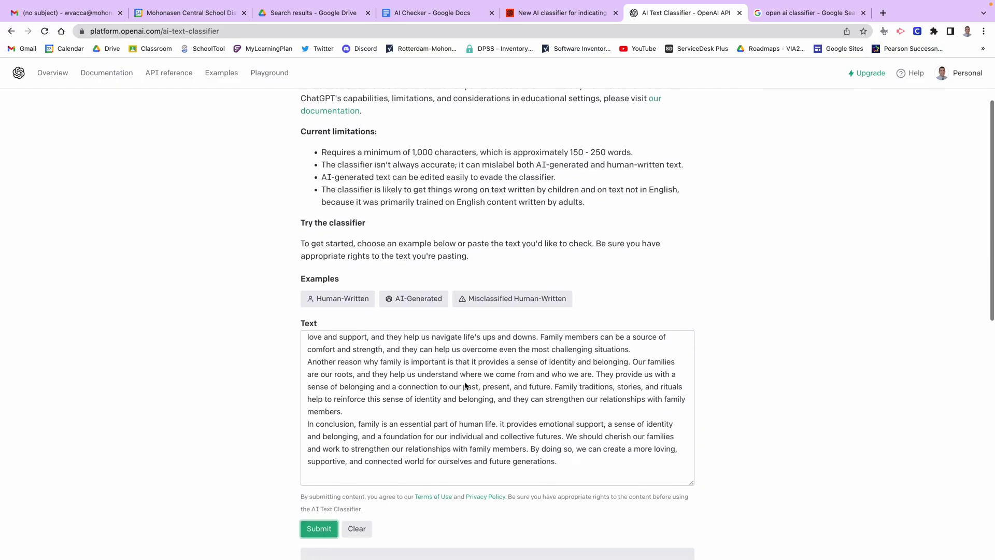
click(357, 488)
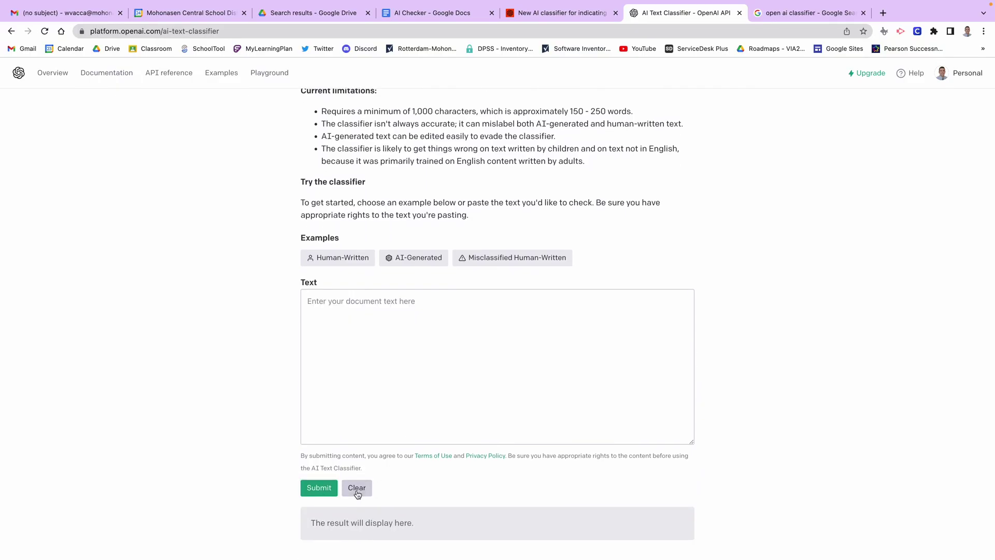
click(352, 367)
key(ctrl+v)
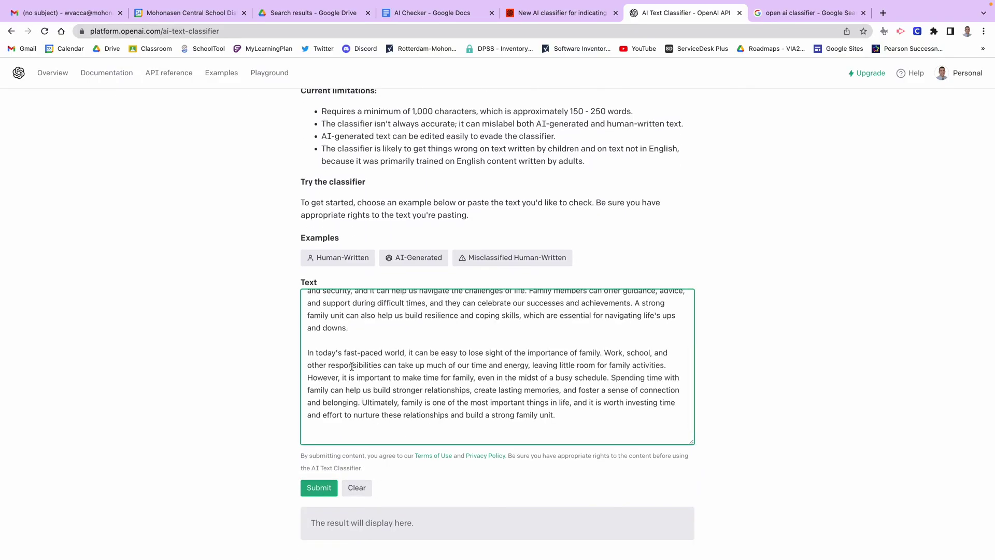
click(319, 488)
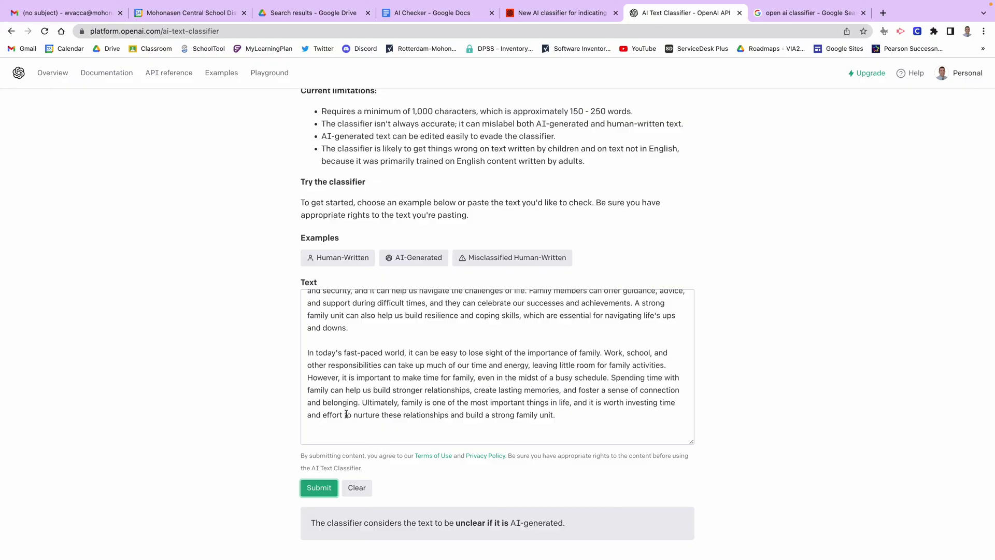
- Delete the blank lines before each paragraph and at the essay's start, then resubmit
click(307, 357)
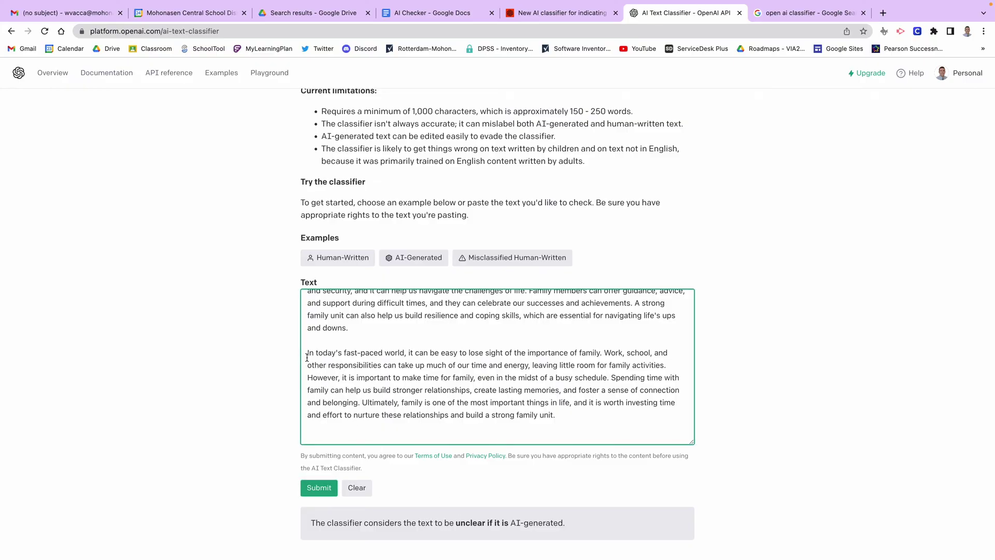
key(BackSpace)
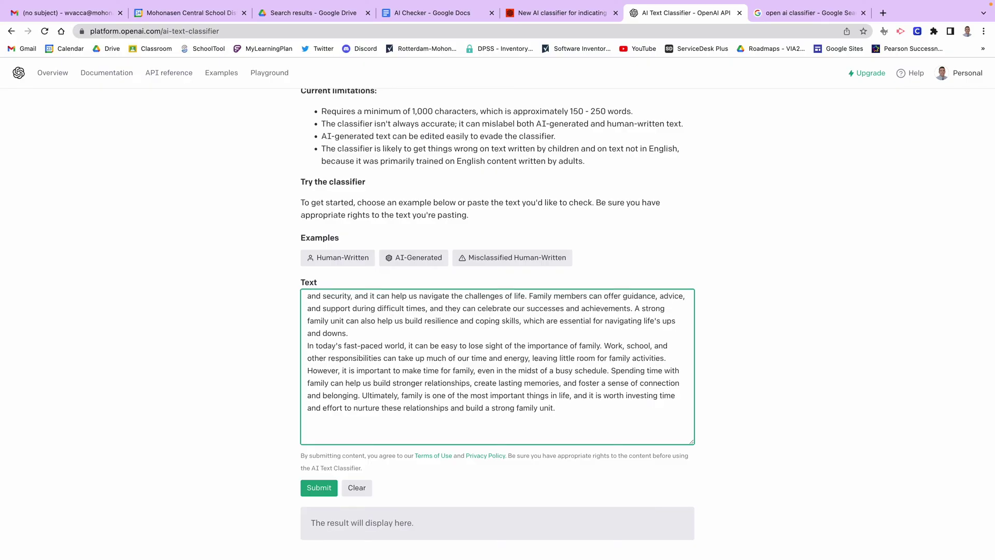
scroll(307, 357, up, 3)
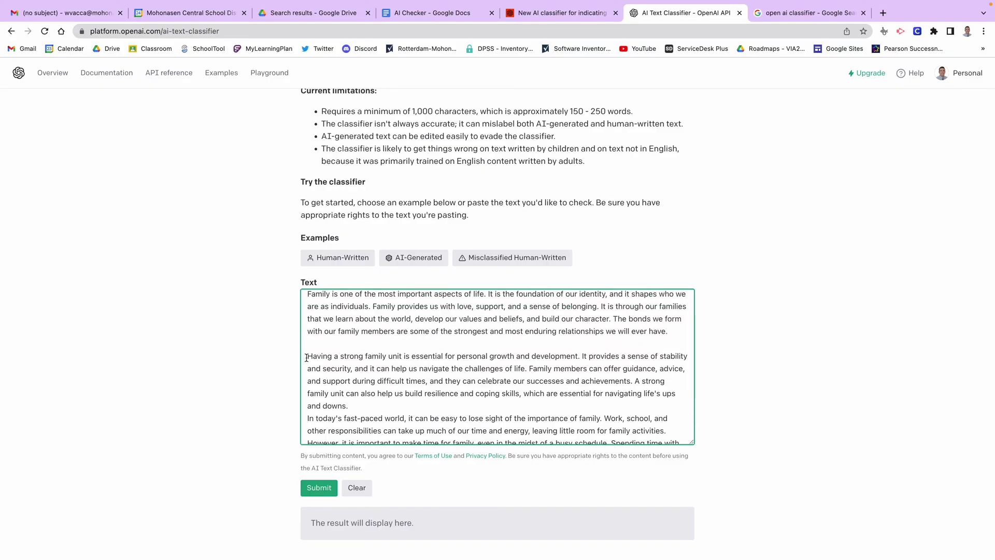
key(BackSpace)
scroll(309, 331, up, 2)
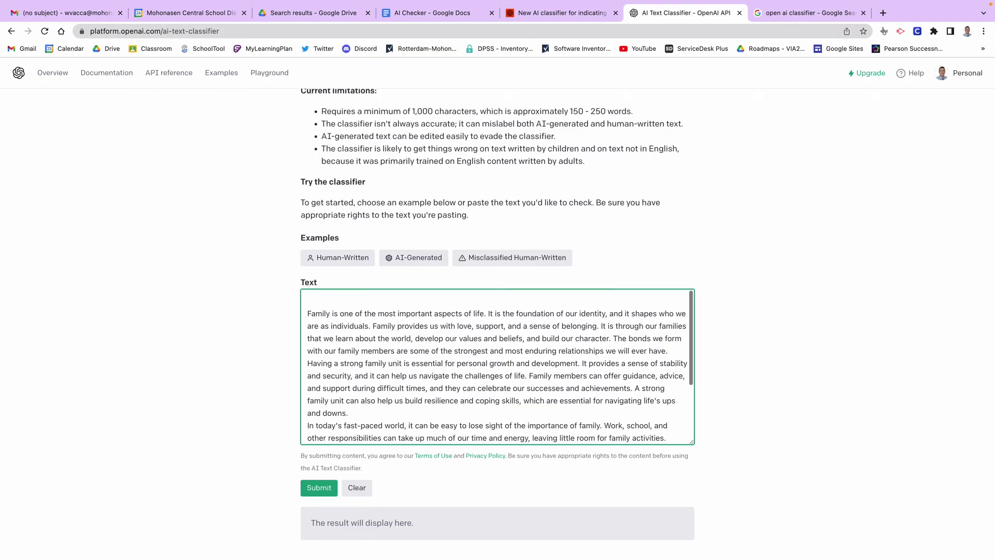
click(309, 320)
key(BackSpace)
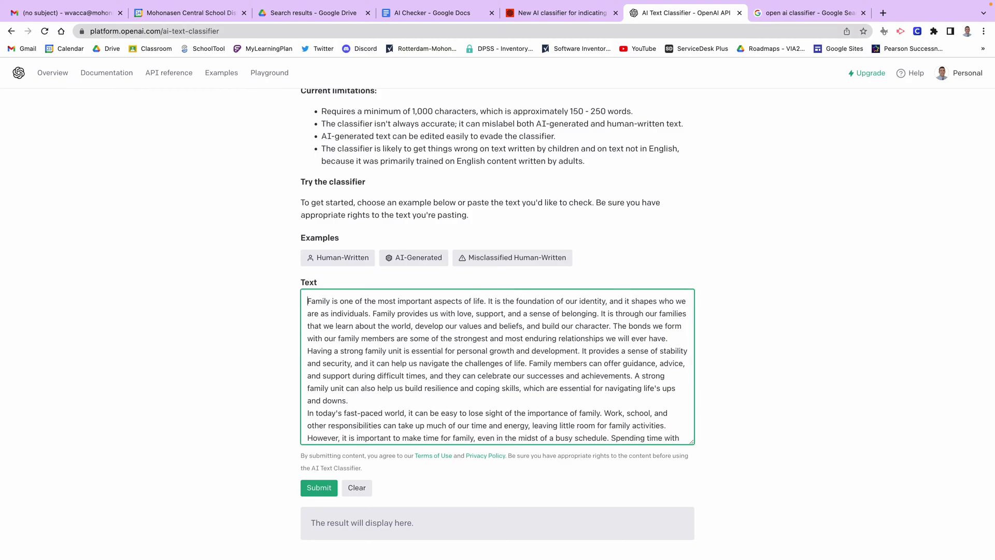
click(319, 489)
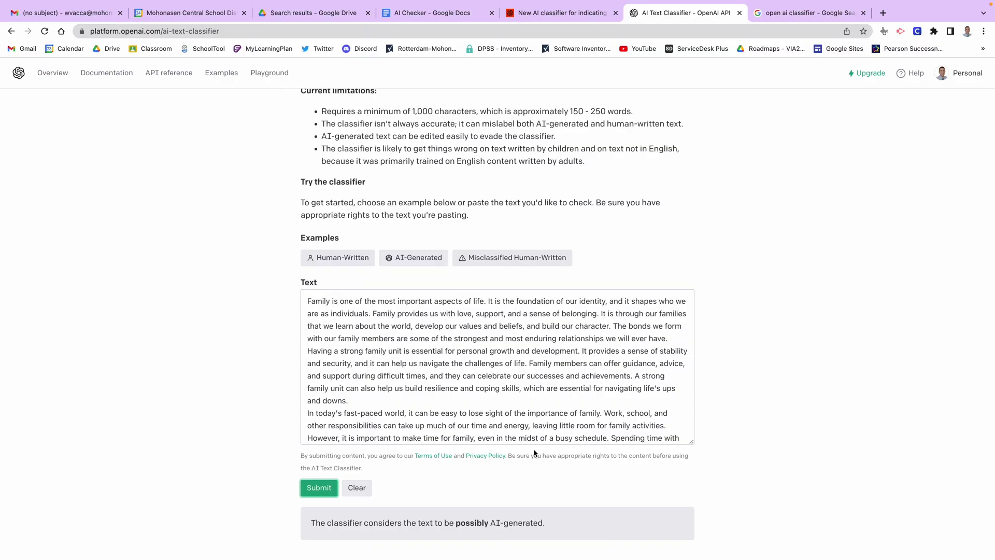
scroll(535, 454, up, 2)
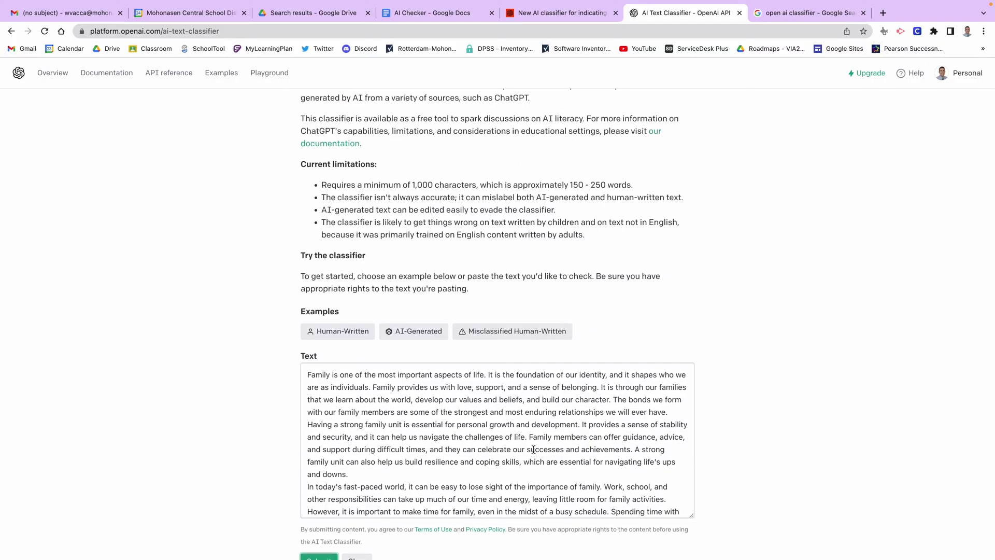
scroll(533, 449, up, 1)
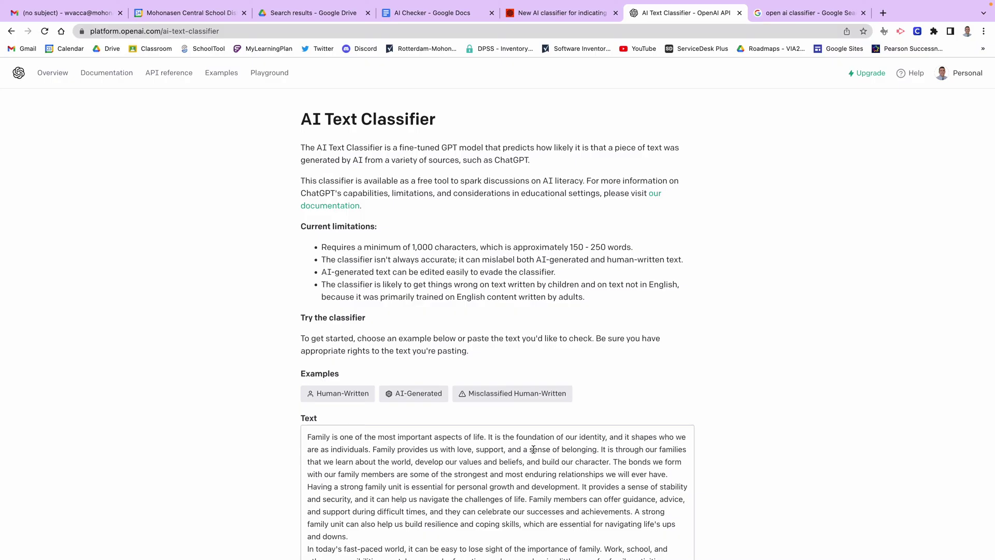
scroll(534, 449, down, 3)
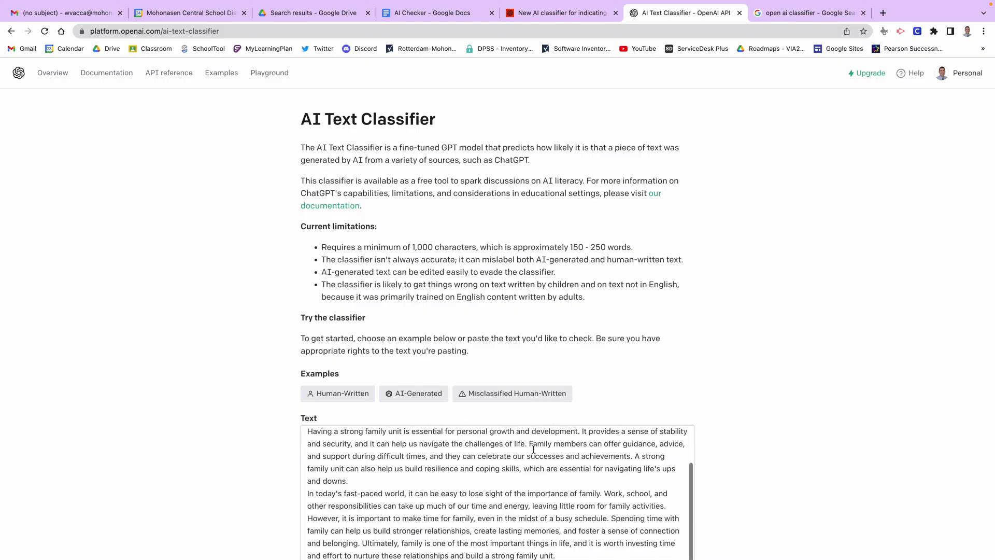
scroll(718, 393, down, 1)
scroll(718, 393, down, 2)
scroll(719, 393, down, 1)
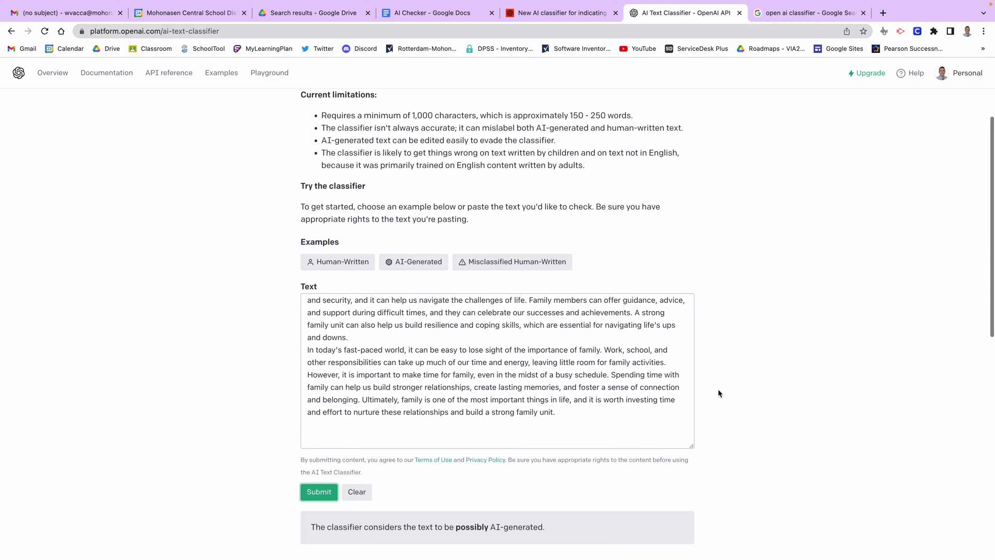
scroll(719, 393, down, 1)
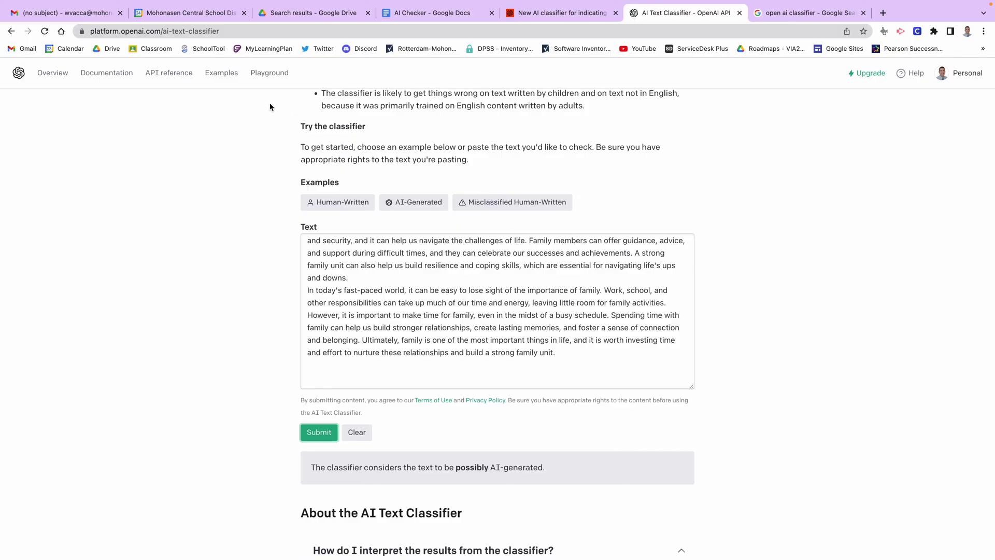
click(224, 31)
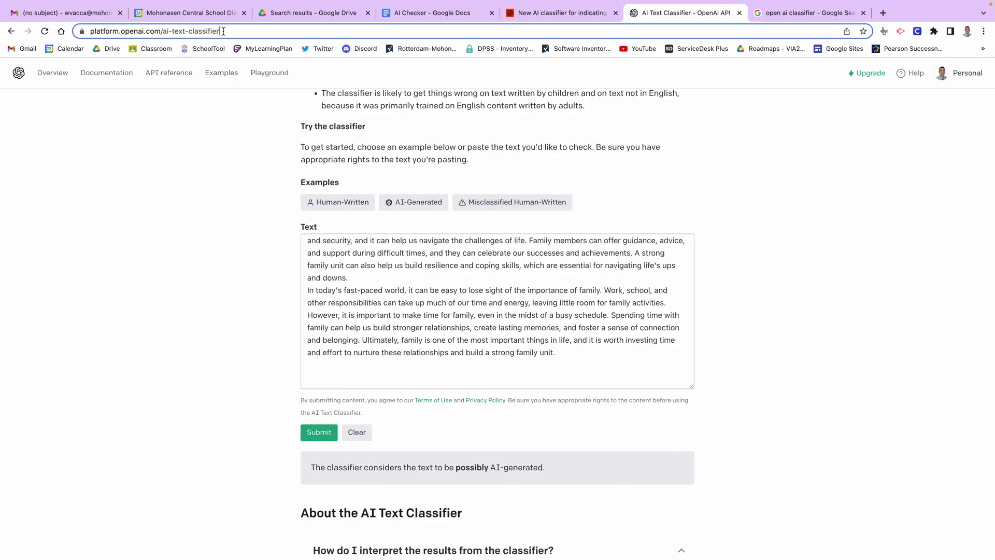
- Switch back to the 'open ai classifier' Google Search results tab
click(753, 12)
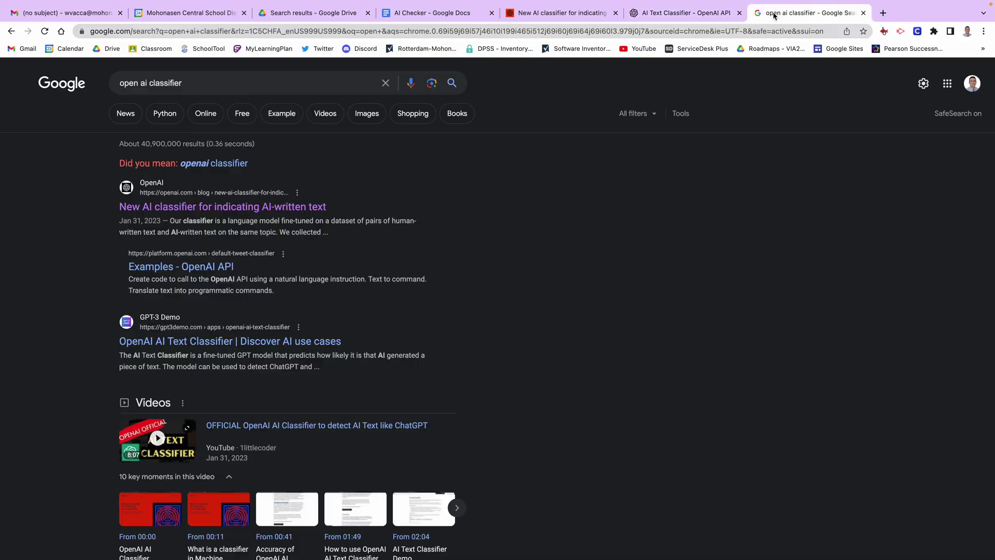